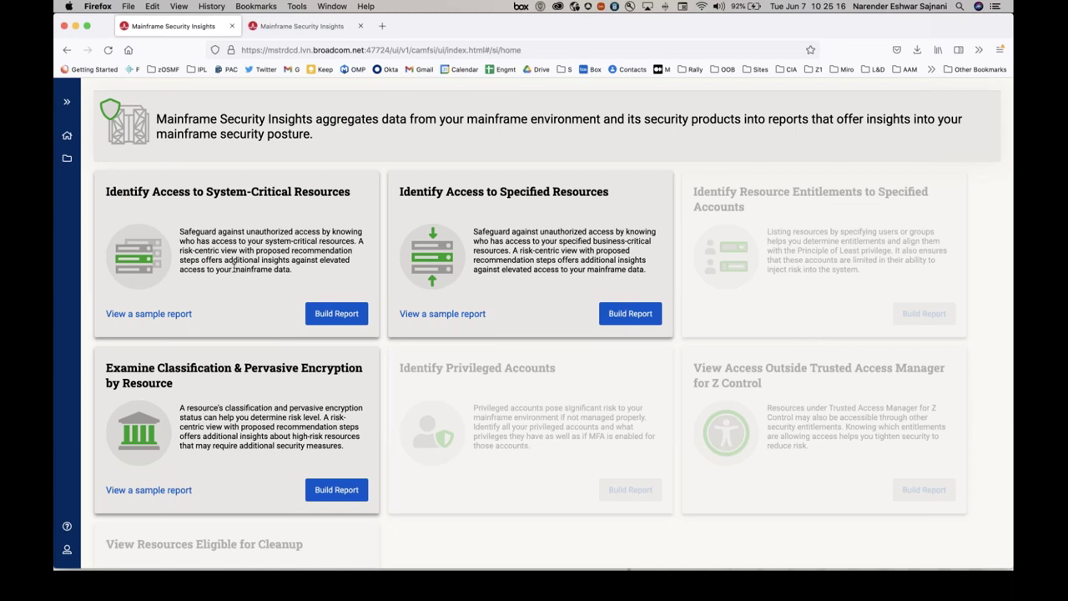
Start a system-critical access report on system MINIPLEX.MSTRDCD and expand the Access Level choices.
click(336, 313)
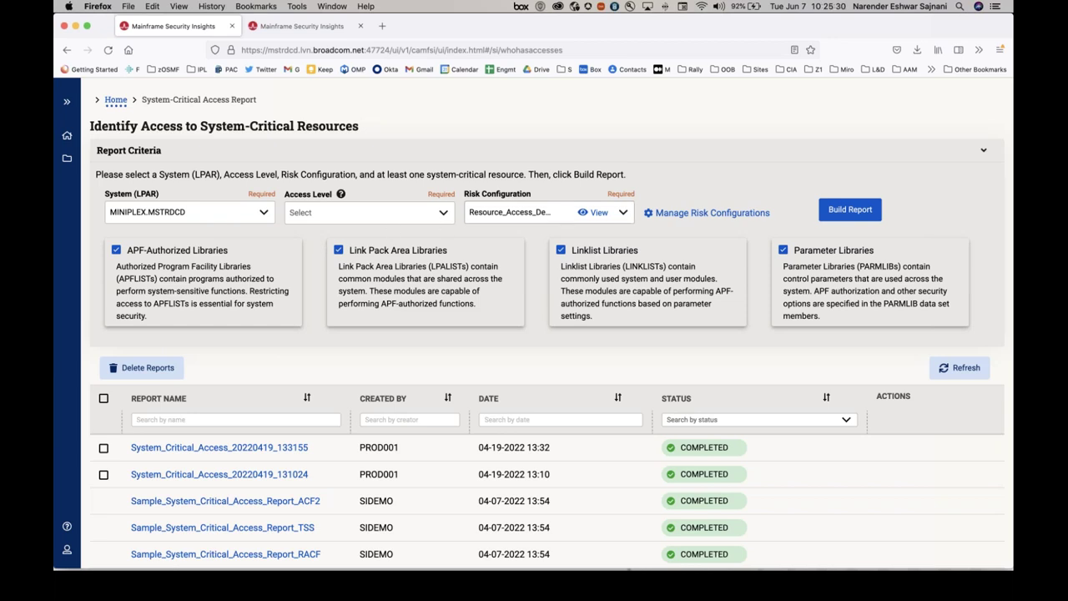
click(226, 213)
click(226, 236)
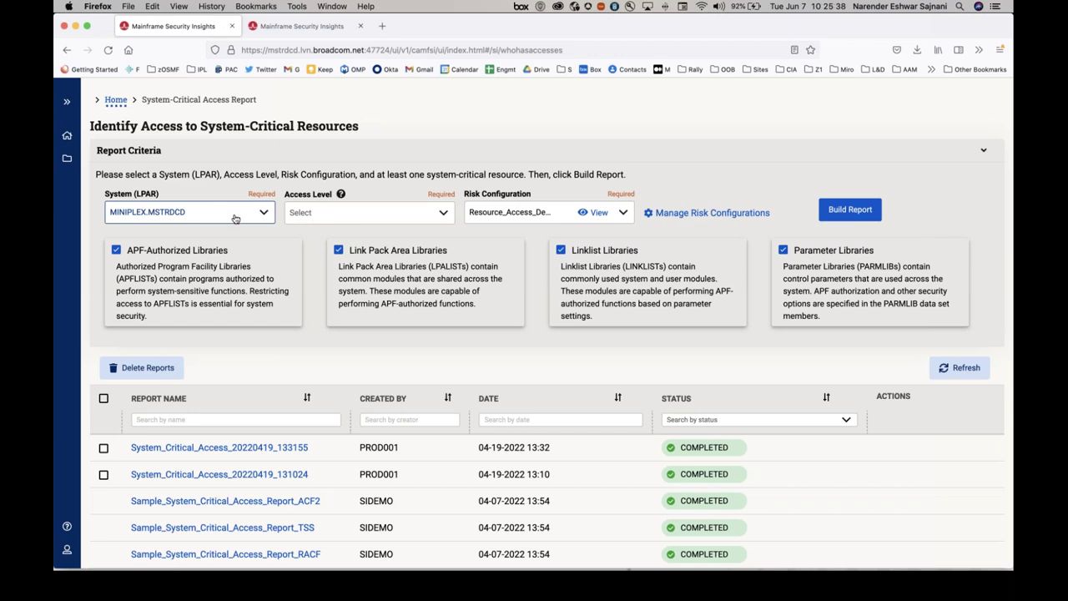
click(445, 213)
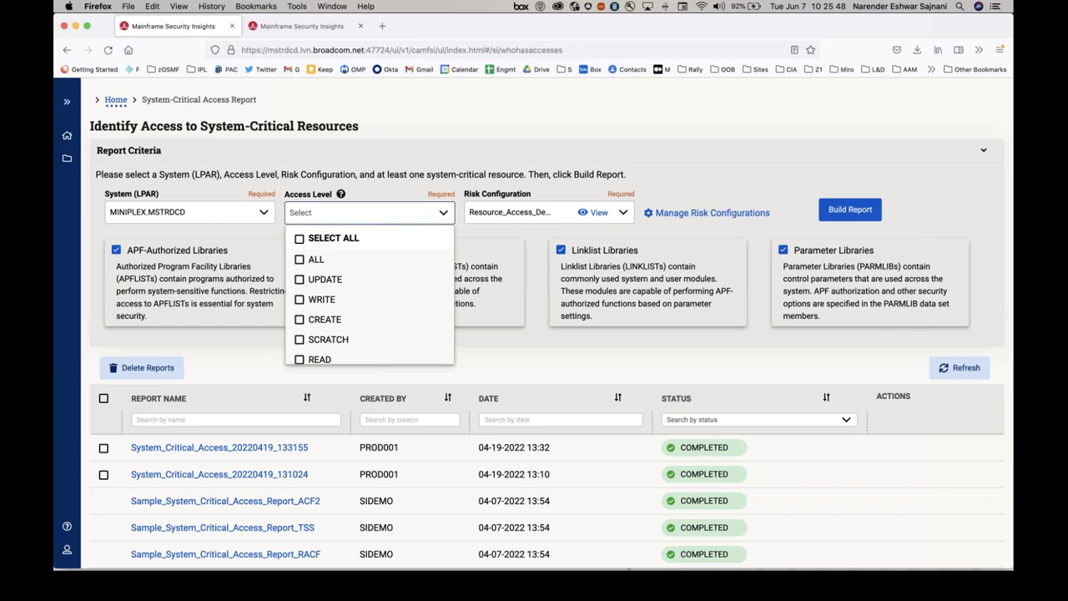
Select all access levels except READ, FETCH and NONE, leaving five levels checked.
click(299, 239)
scroll(357, 258, down, 1)
scroll(334, 284, down, 1)
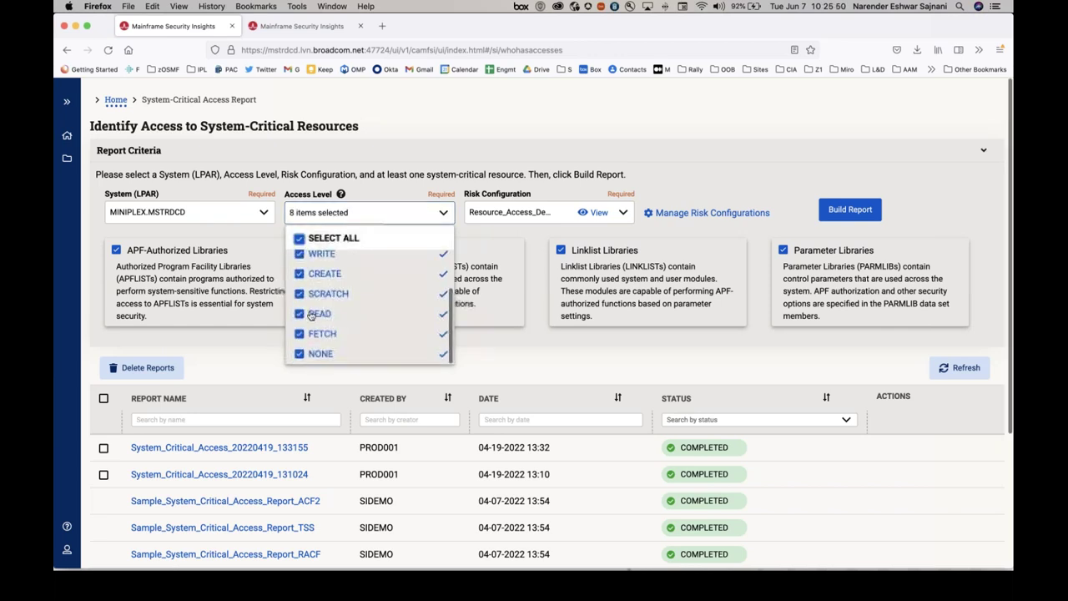
click(299, 314)
click(299, 334)
click(299, 354)
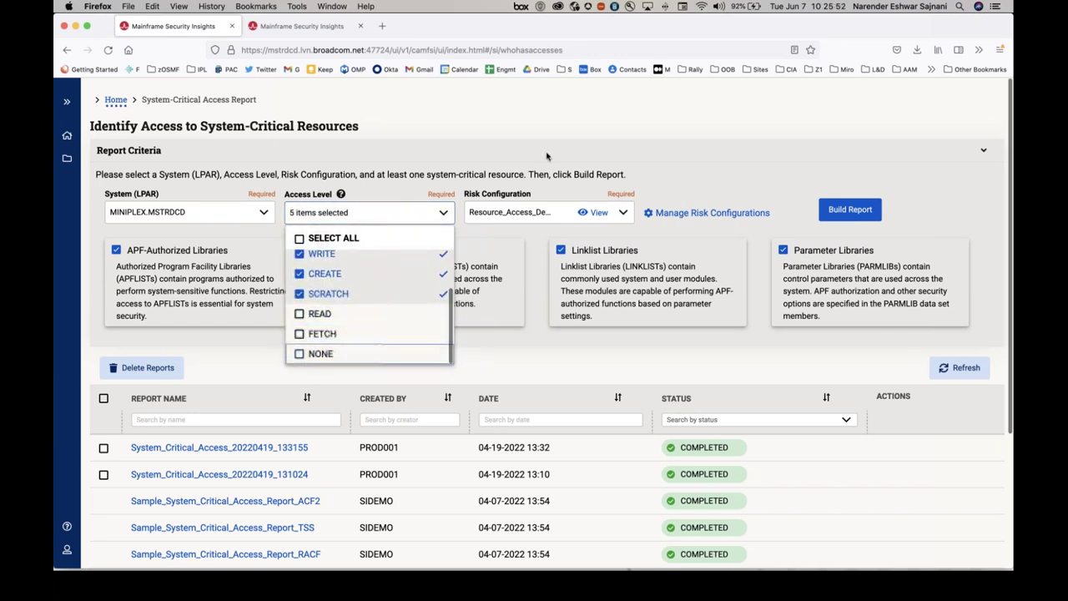
click(551, 153)
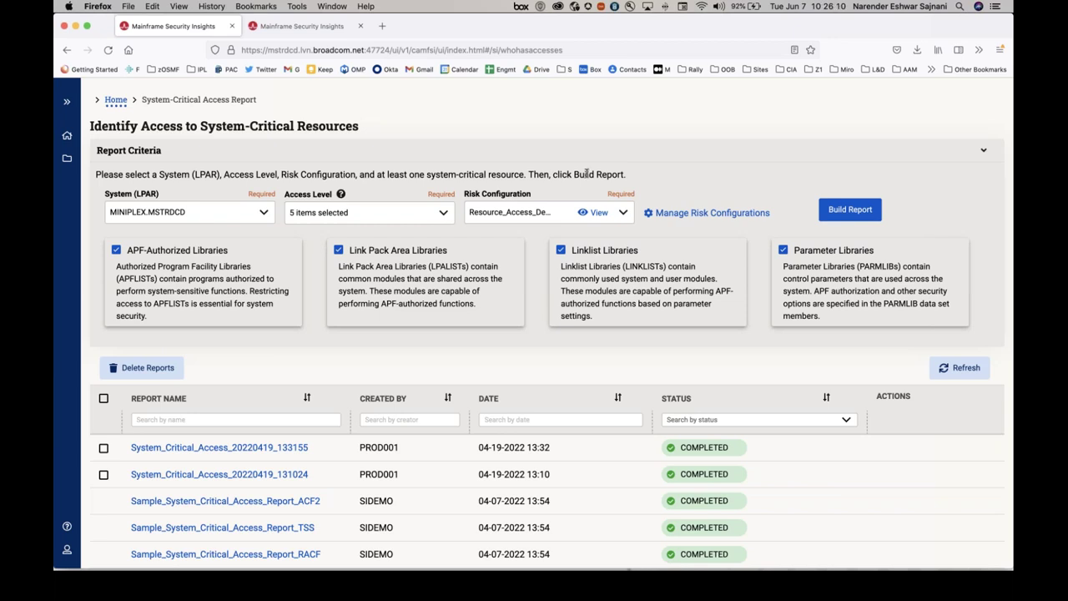
click(600, 212)
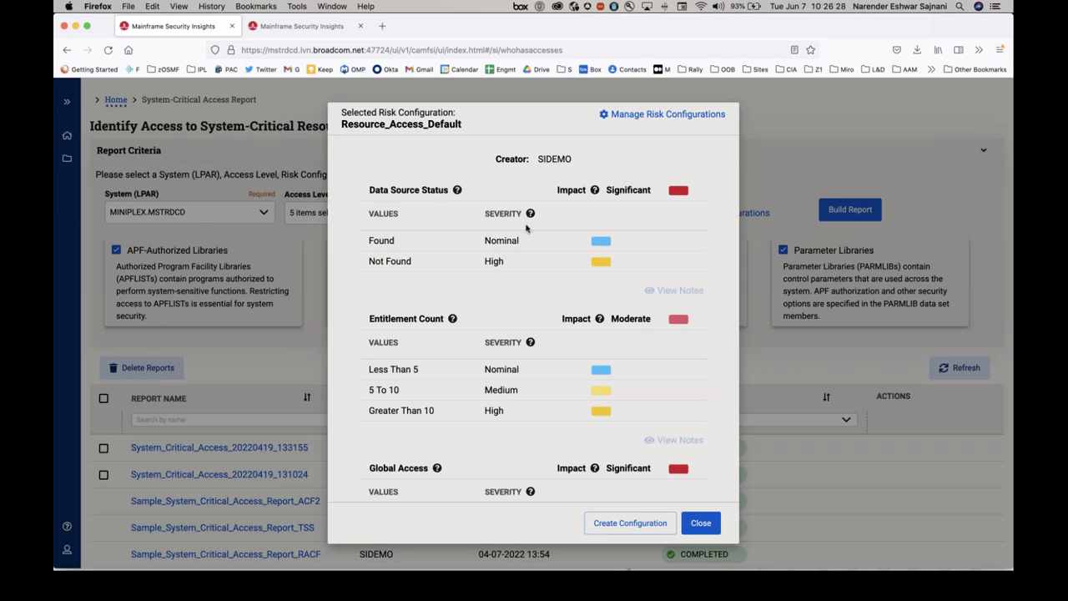
click(701, 523)
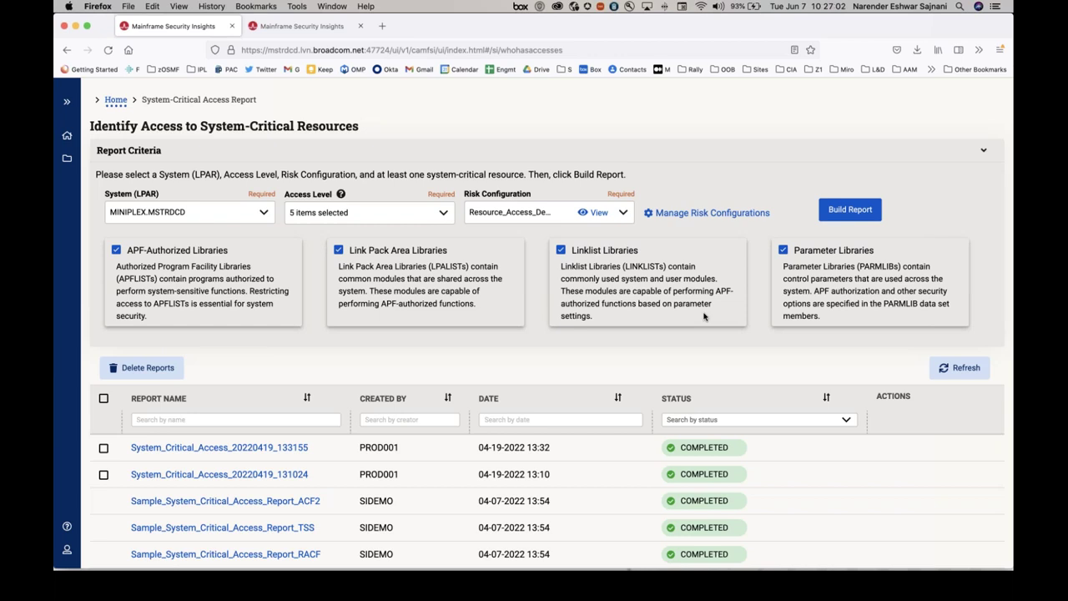
click(624, 214)
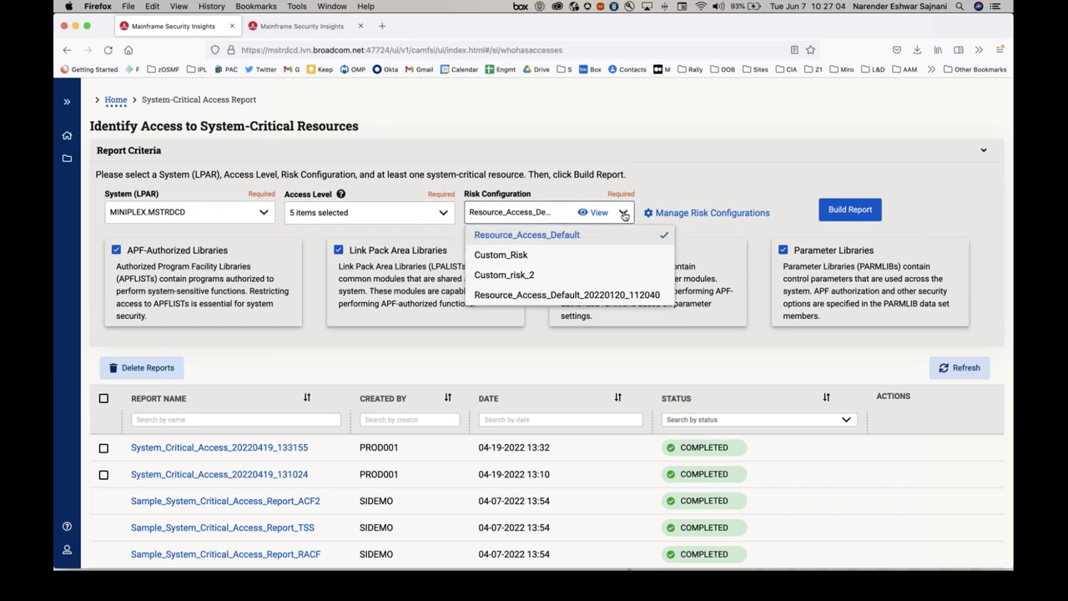
click(668, 179)
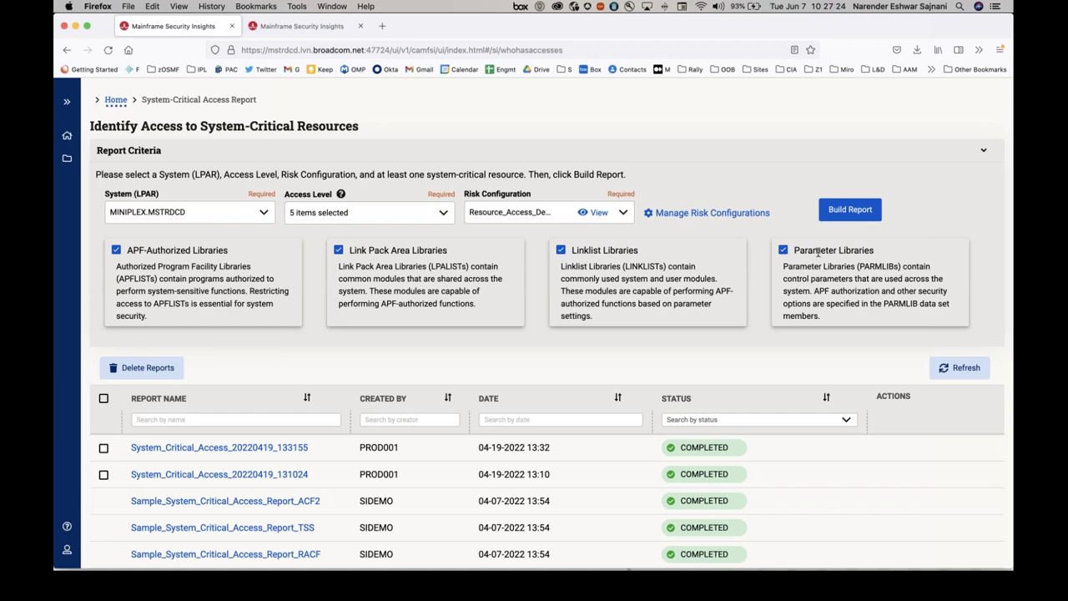
Build the report with email notification enabled and the notification email address filled in.
click(866, 208)
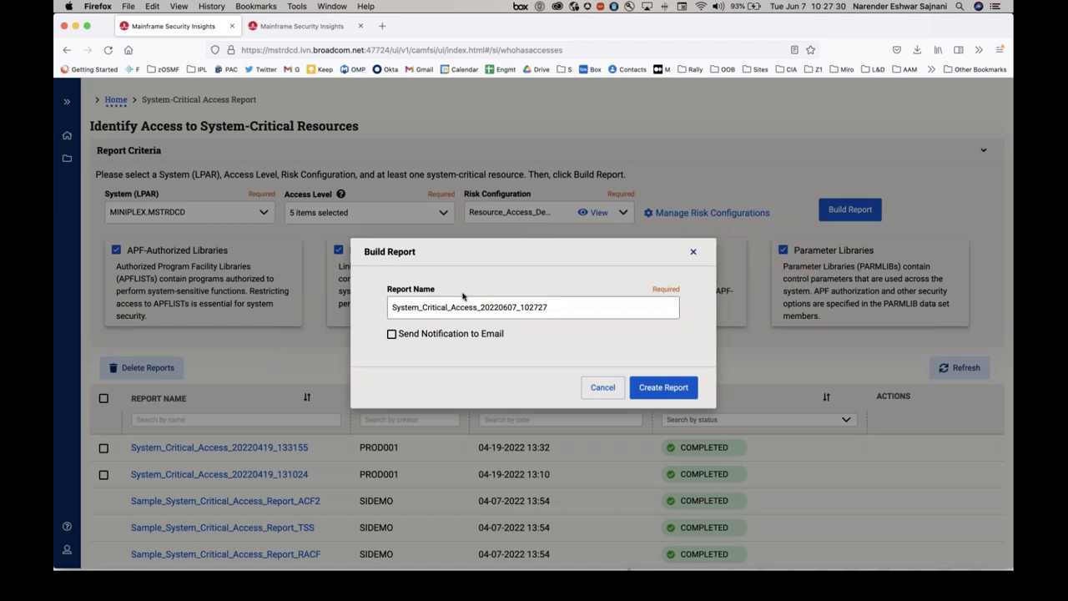
click(392, 335)
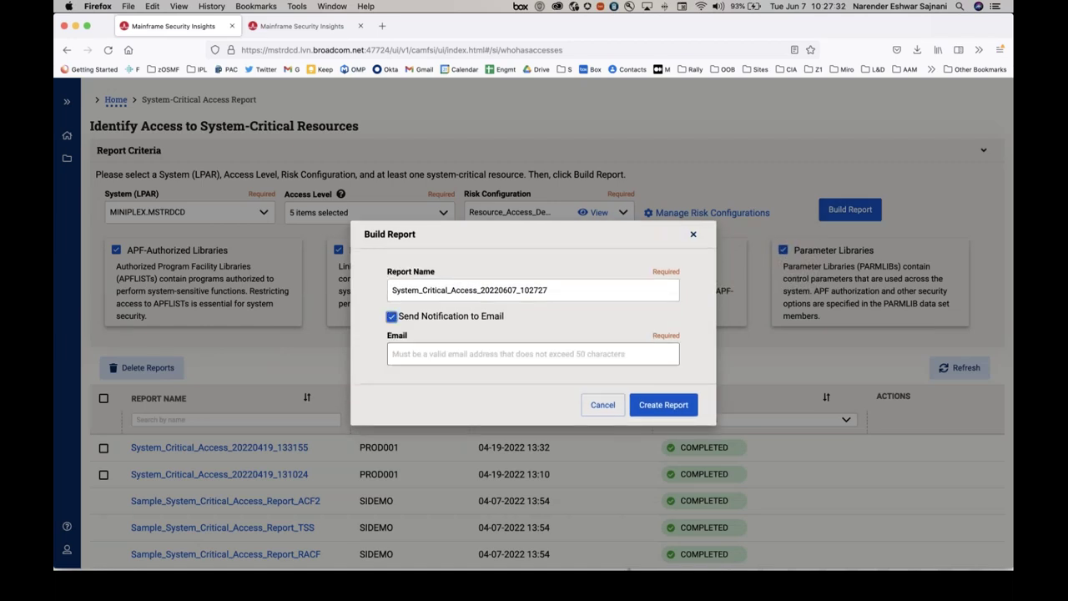
click(406, 349)
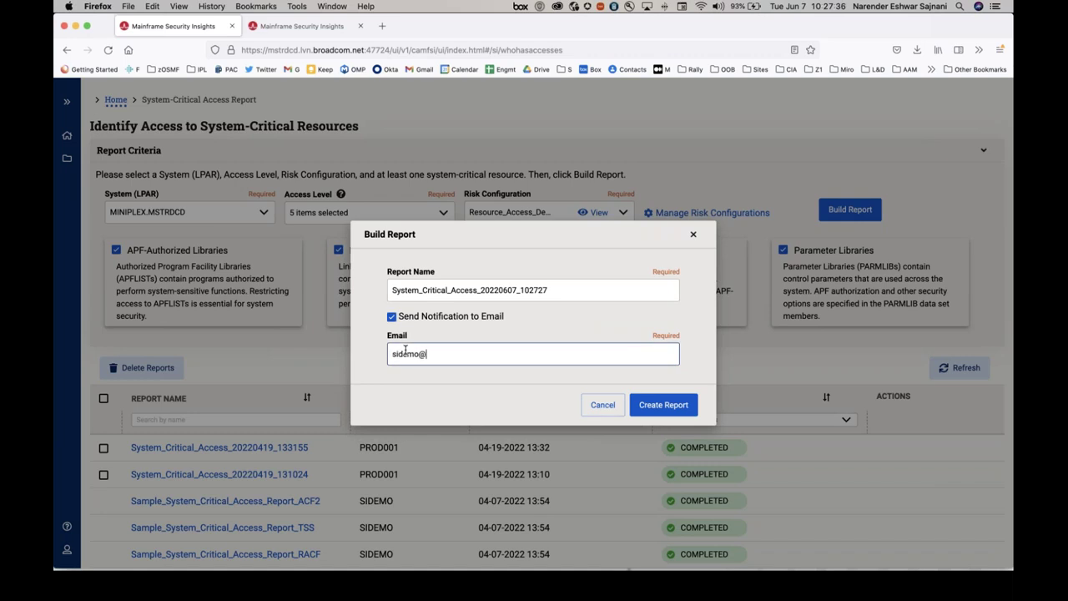
click(651, 407)
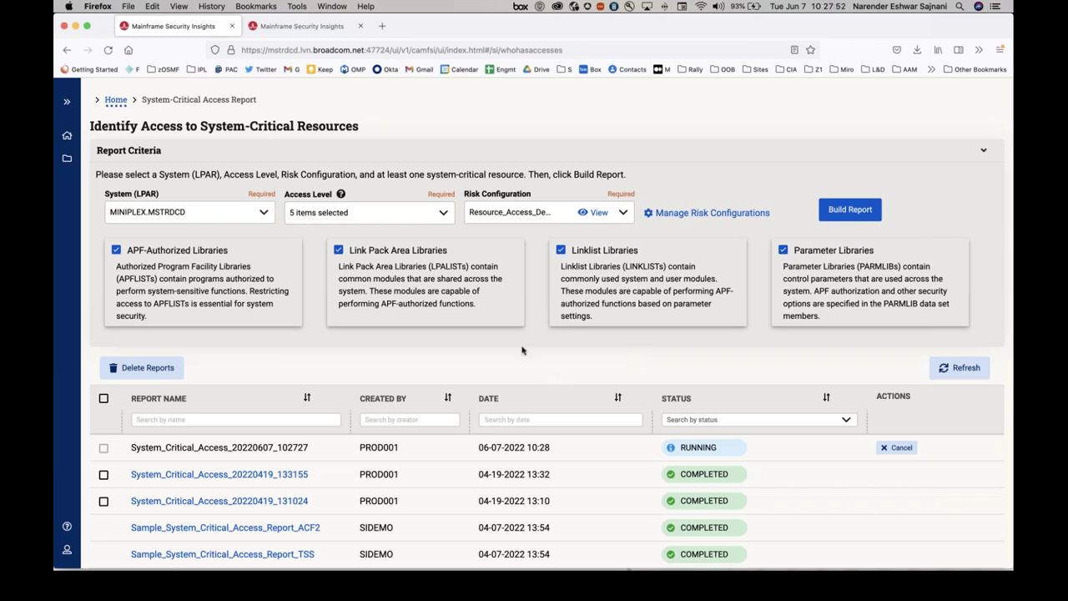
Return Home and open the Sample System Critical Access Report for Top Secret.
click(116, 99)
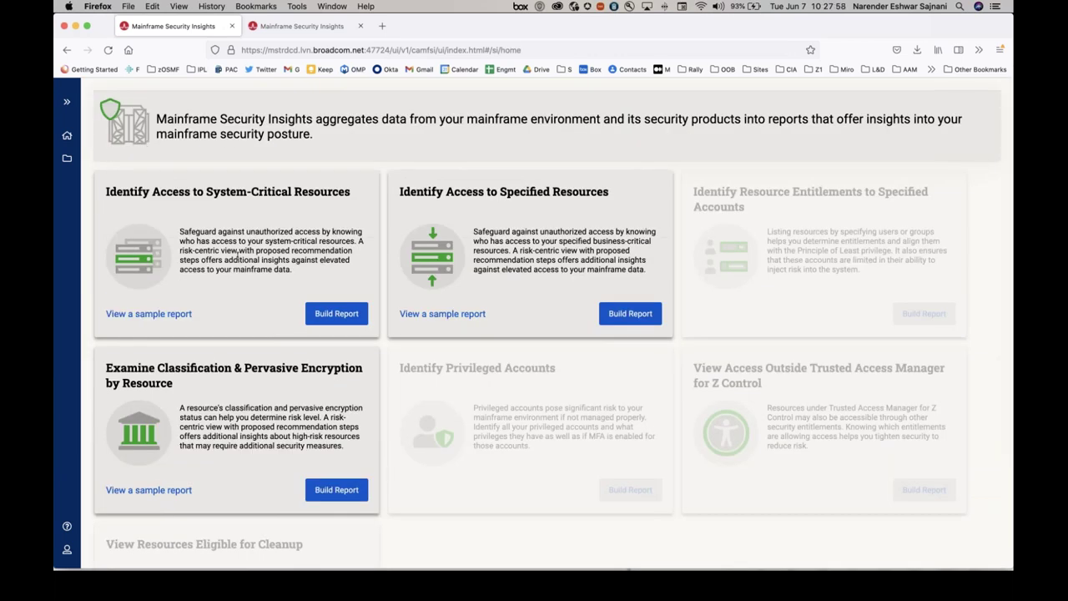
click(147, 313)
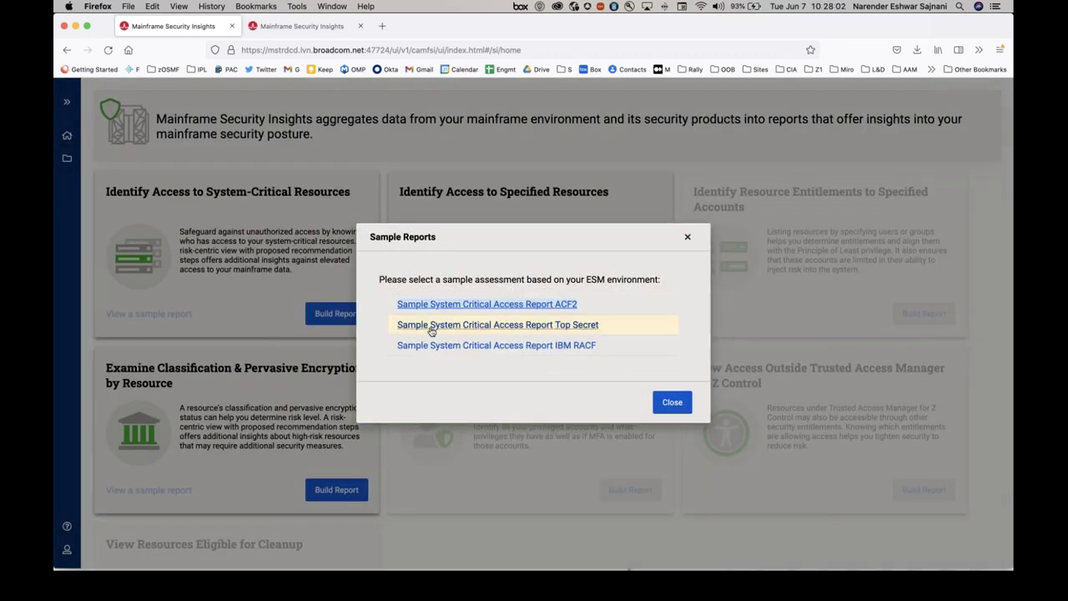
click(431, 330)
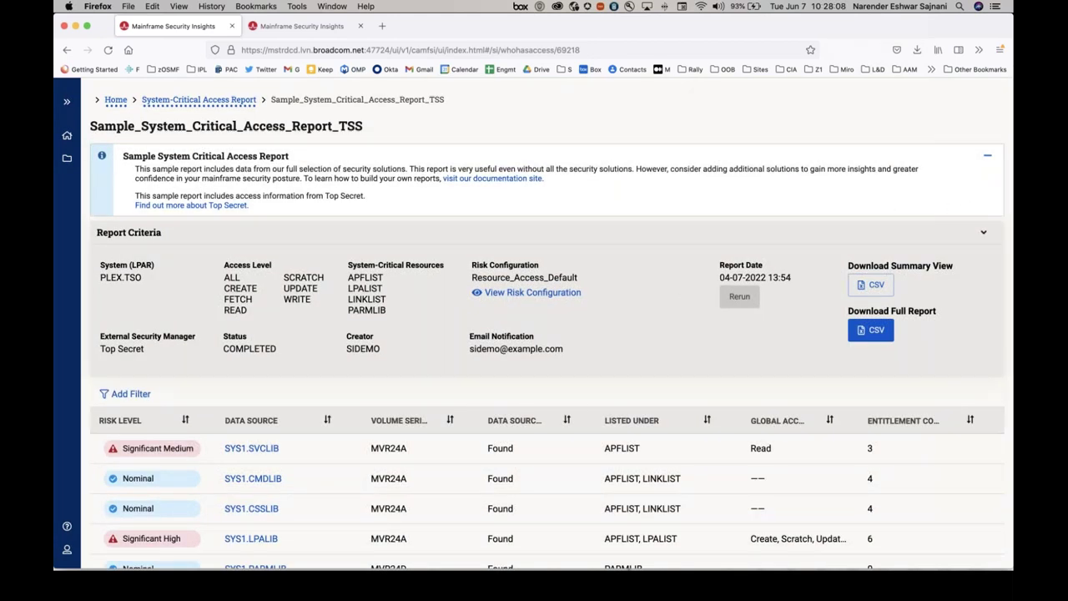
Collapse the sample report's information panel and scroll down to the results table.
click(991, 156)
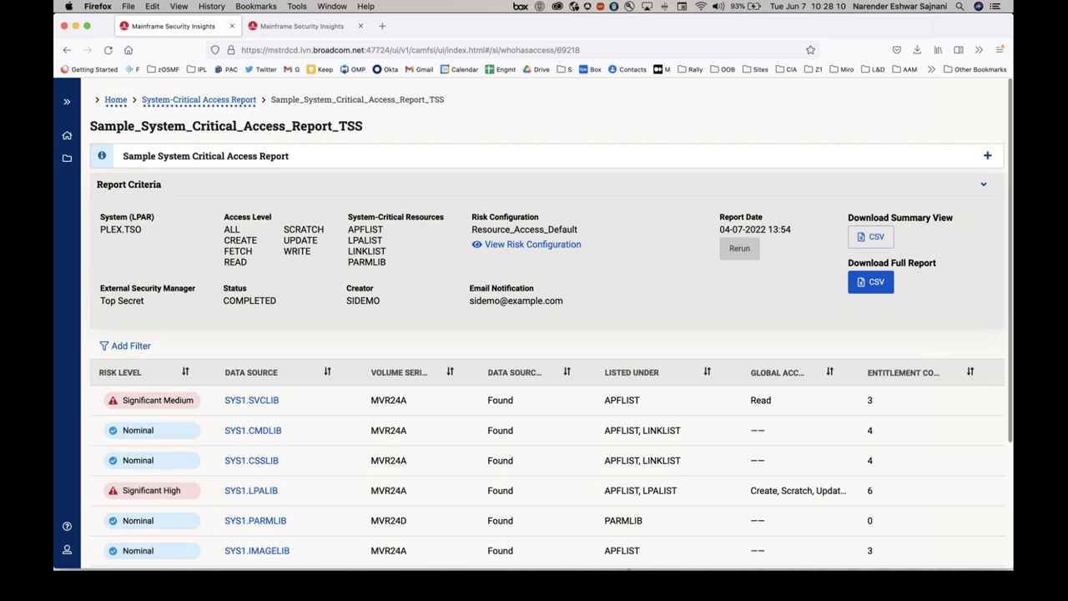
scroll(931, 299, down, 1)
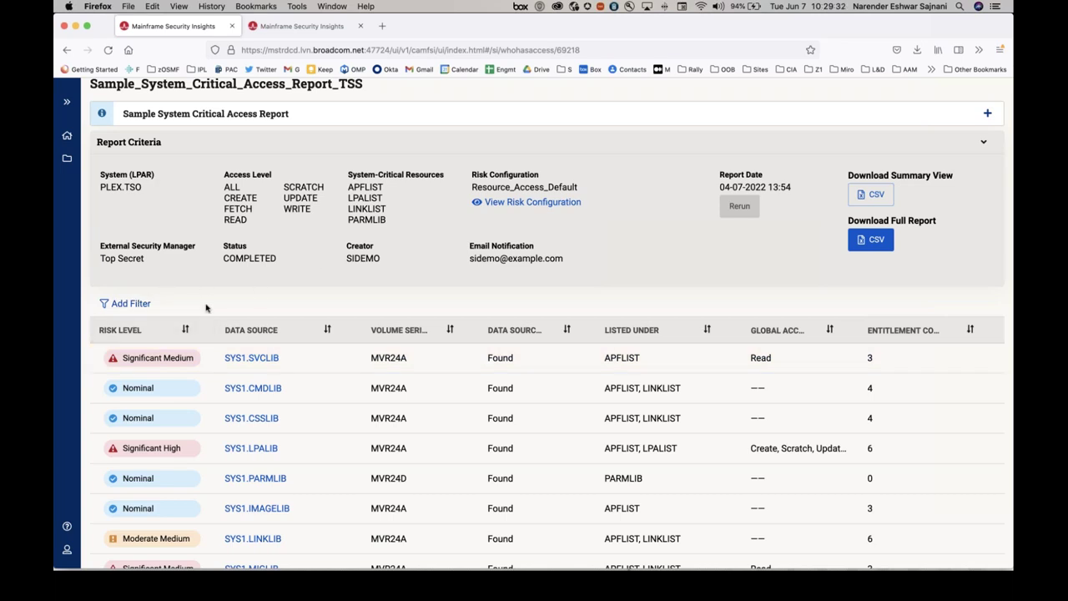
Apply a RISK LEVEL Equals Significant filter to the sample report's results.
click(134, 304)
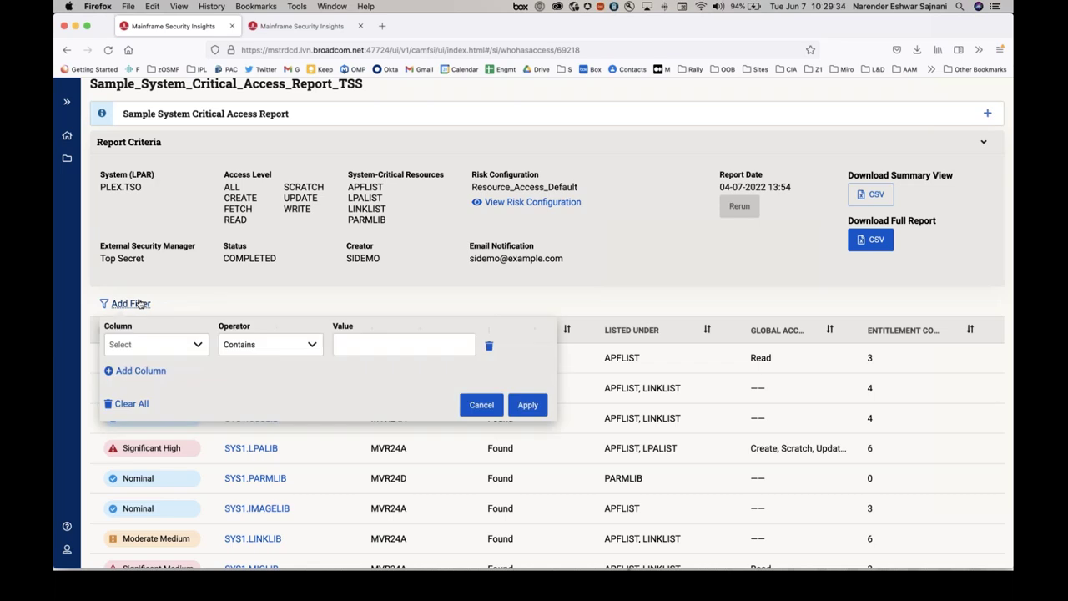
click(179, 344)
click(167, 367)
click(269, 353)
click(373, 345)
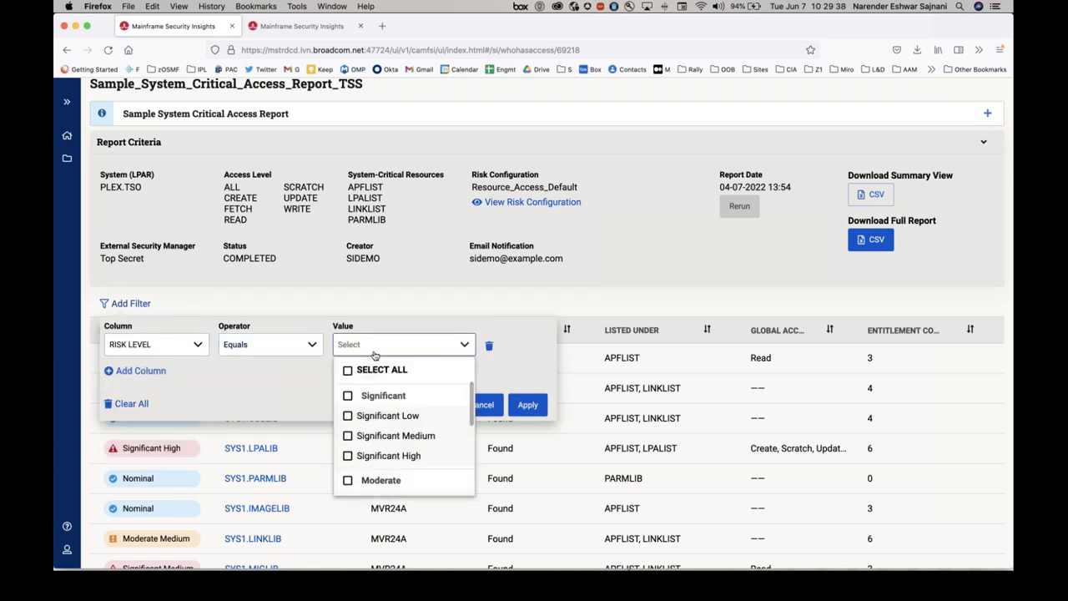
click(347, 396)
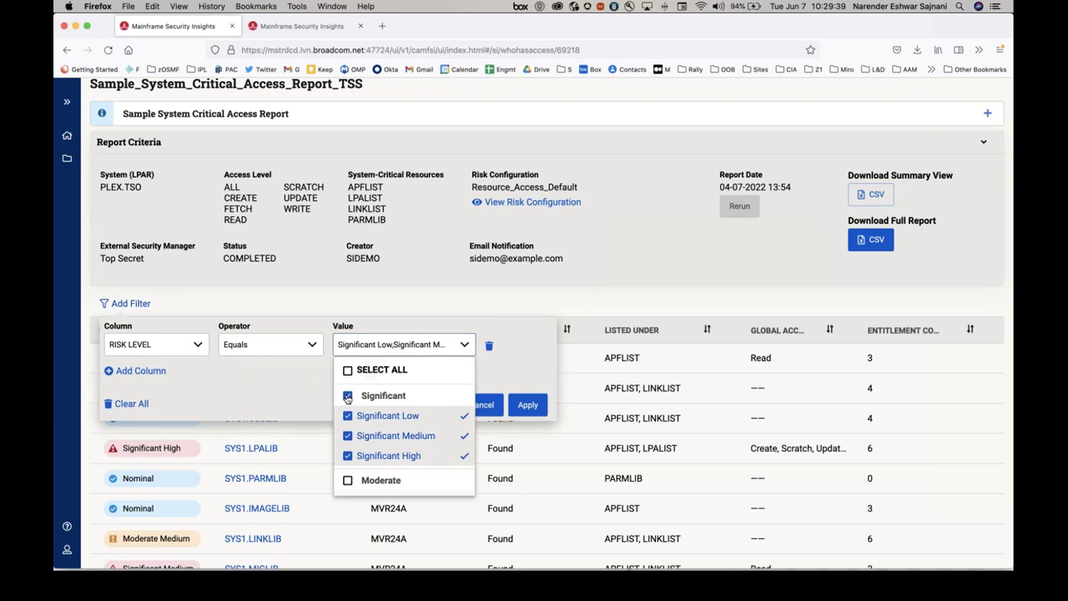
click(528, 373)
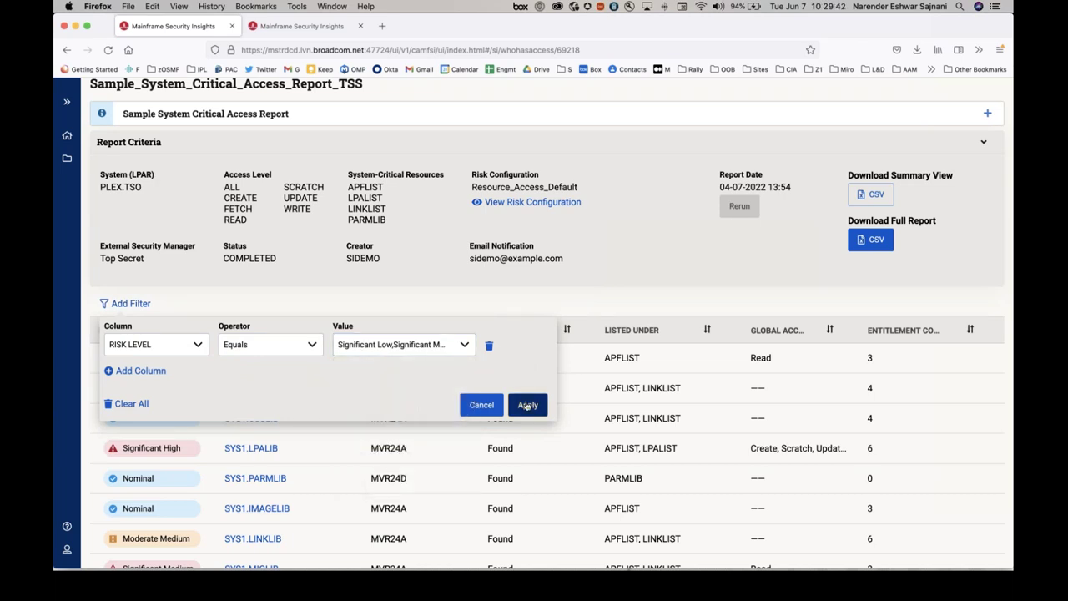
click(528, 405)
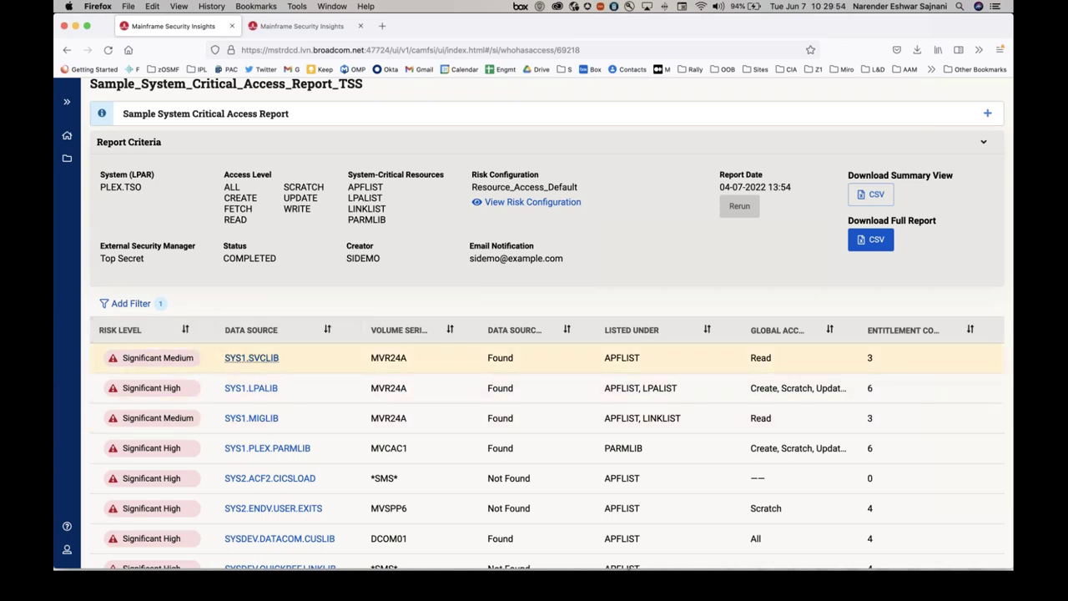
Open SYS1.SVCLIB's recommendations and list the users with access to it.
click(262, 362)
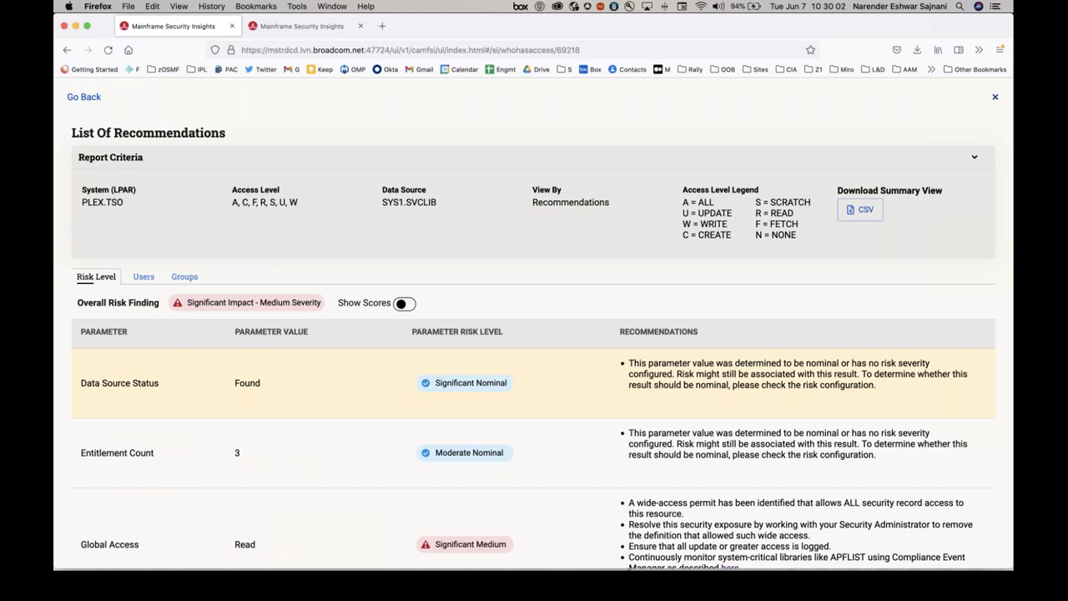
click(143, 277)
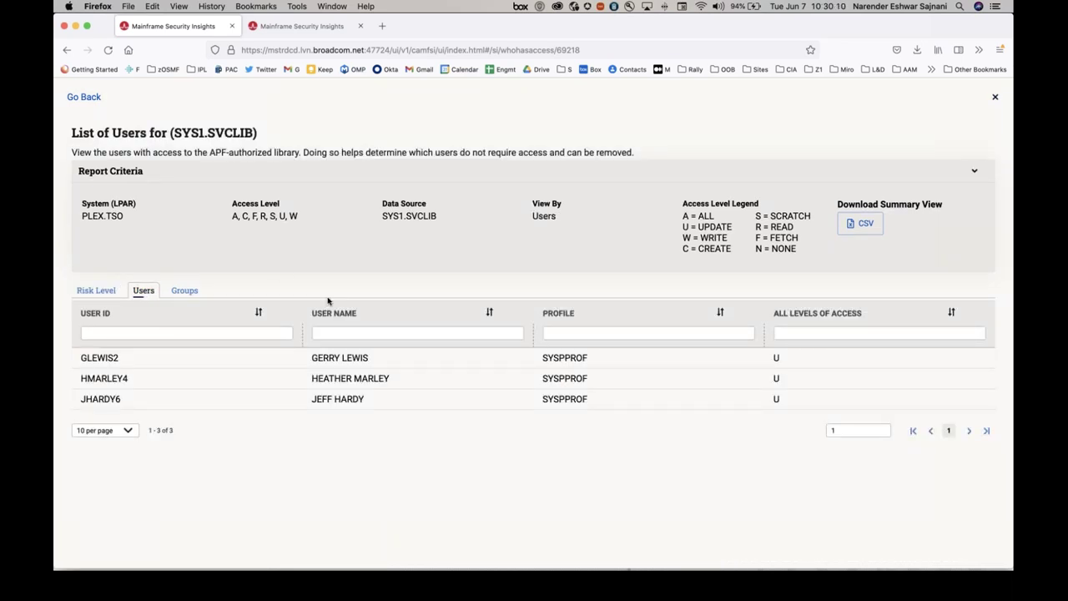
Inspect the SYSPPROF group and its members for SYS1.SVCLIB, then return to the Users list.
click(182, 292)
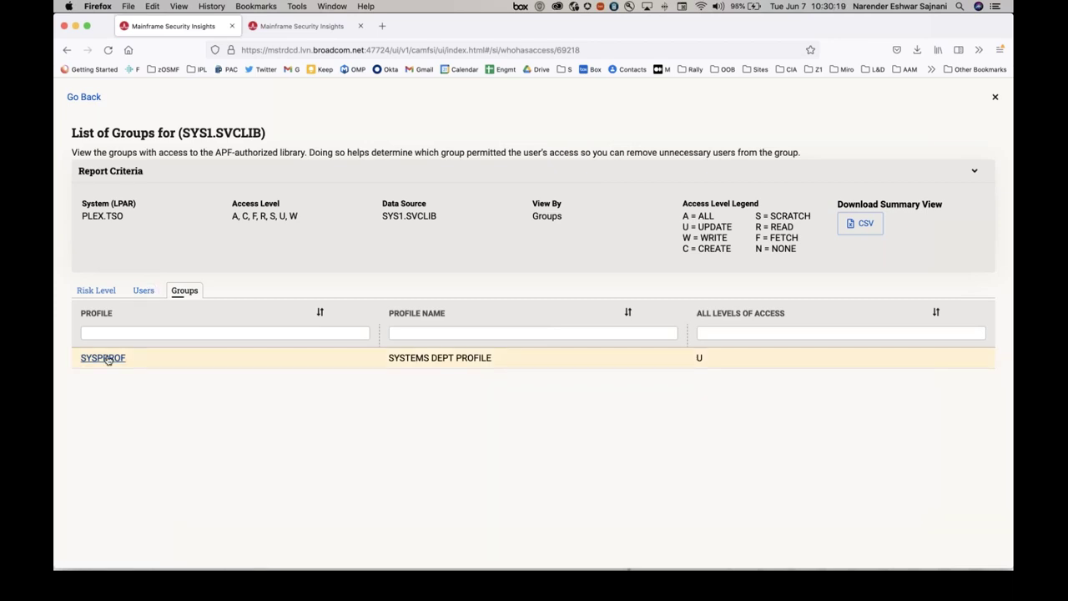
click(103, 358)
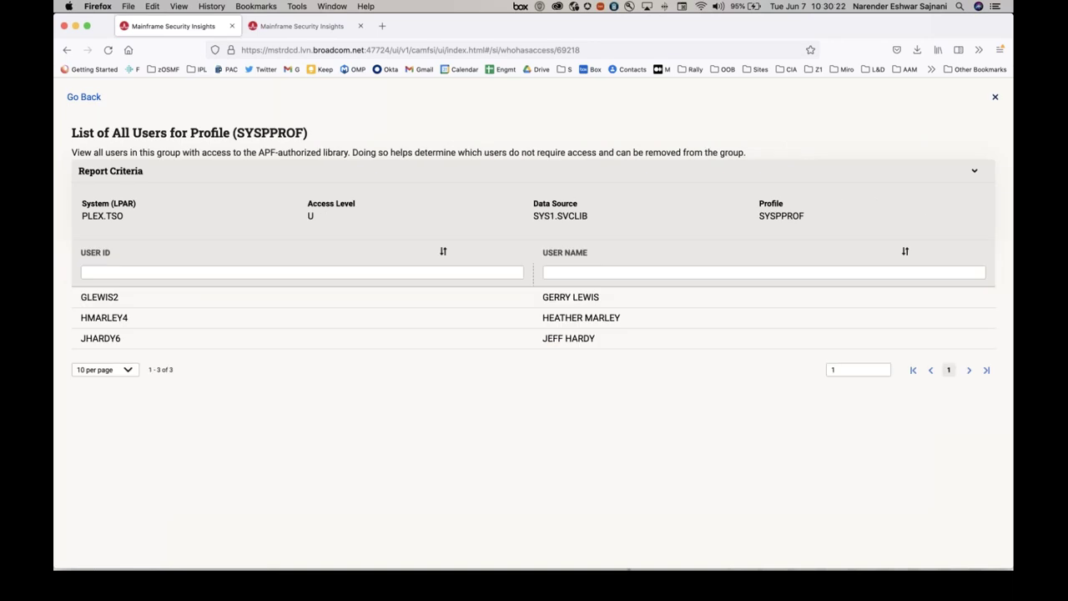
click(95, 100)
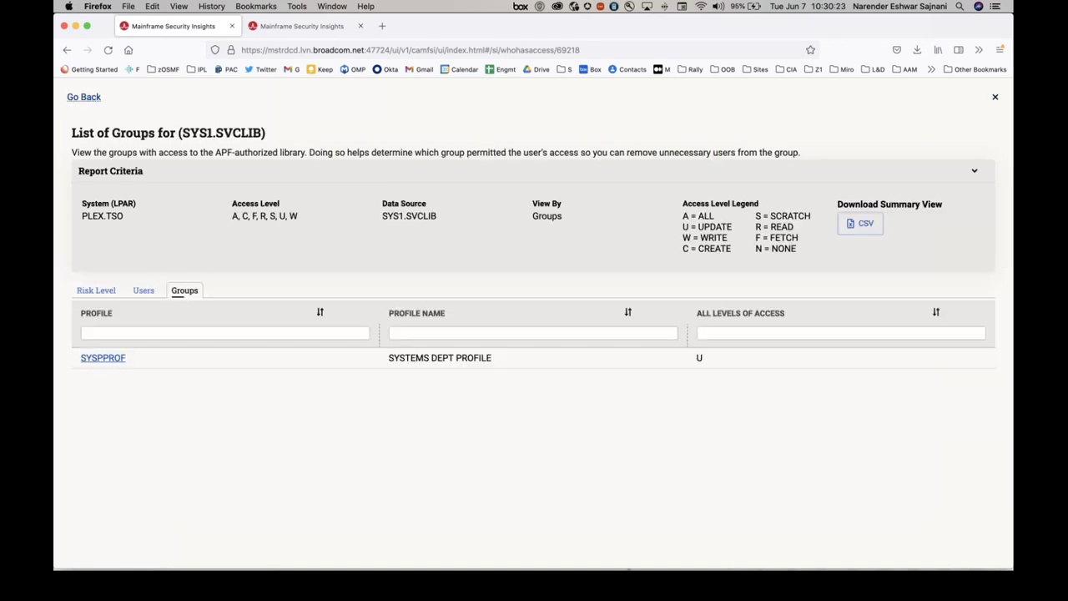
click(143, 290)
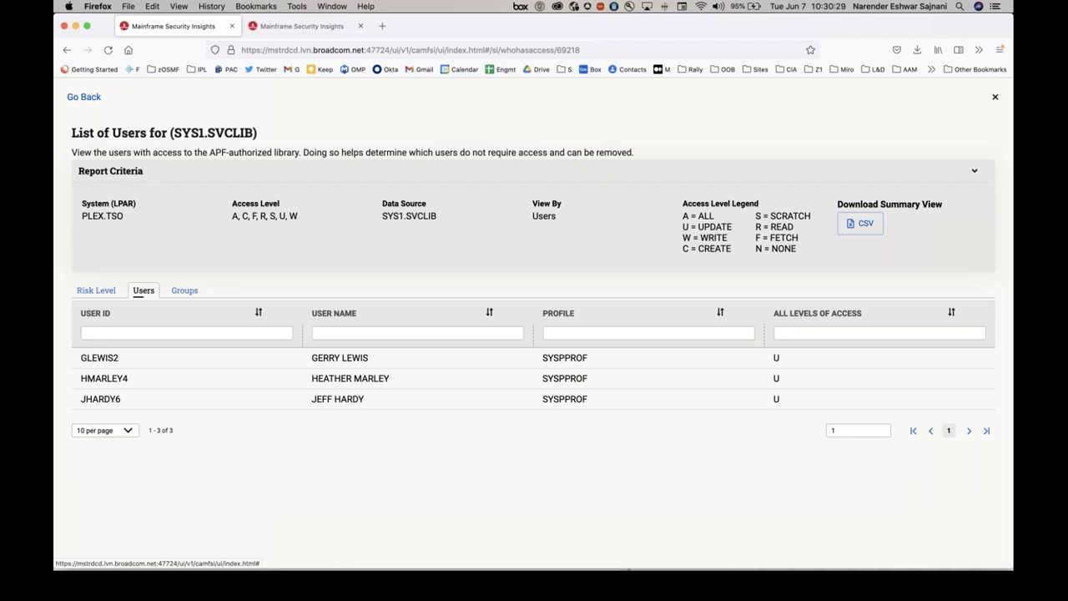
Show SYS1.SVCLIB's risk level recommendations and scroll through them.
click(95, 290)
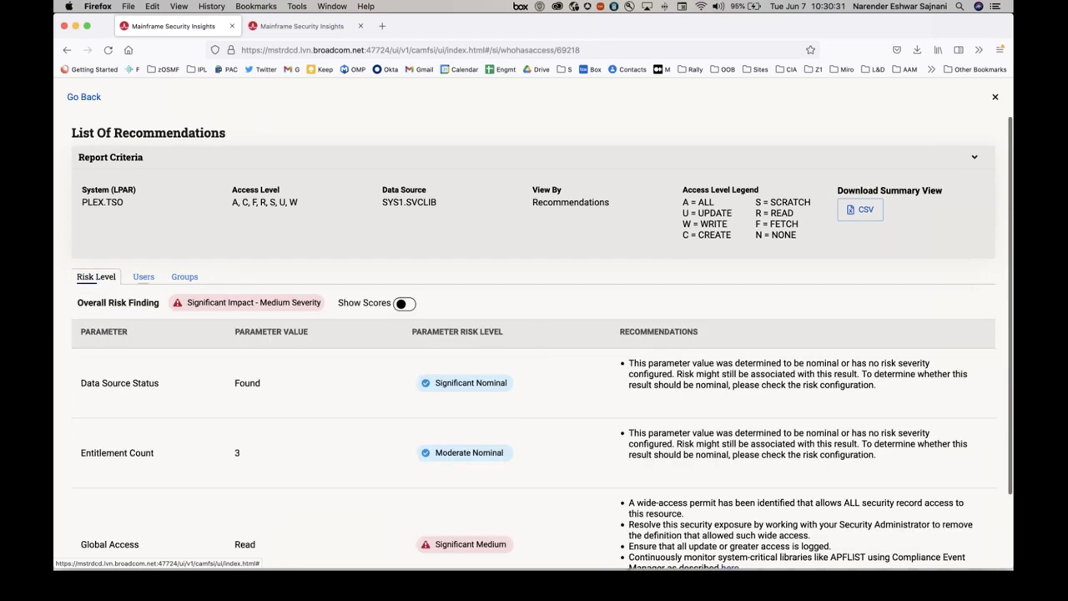
scroll(312, 275, down, 2)
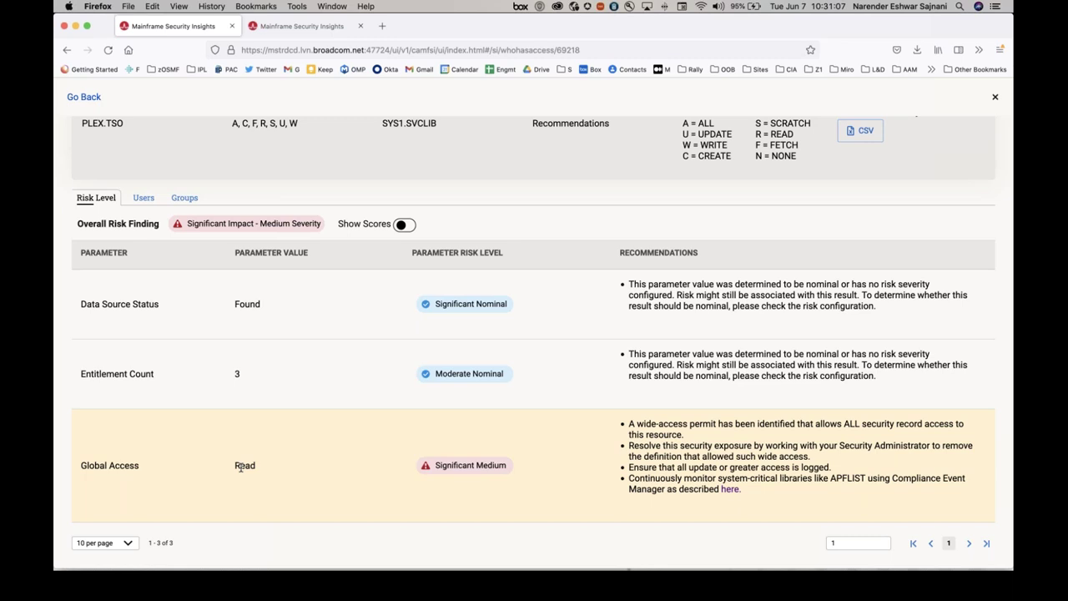
click(86, 98)
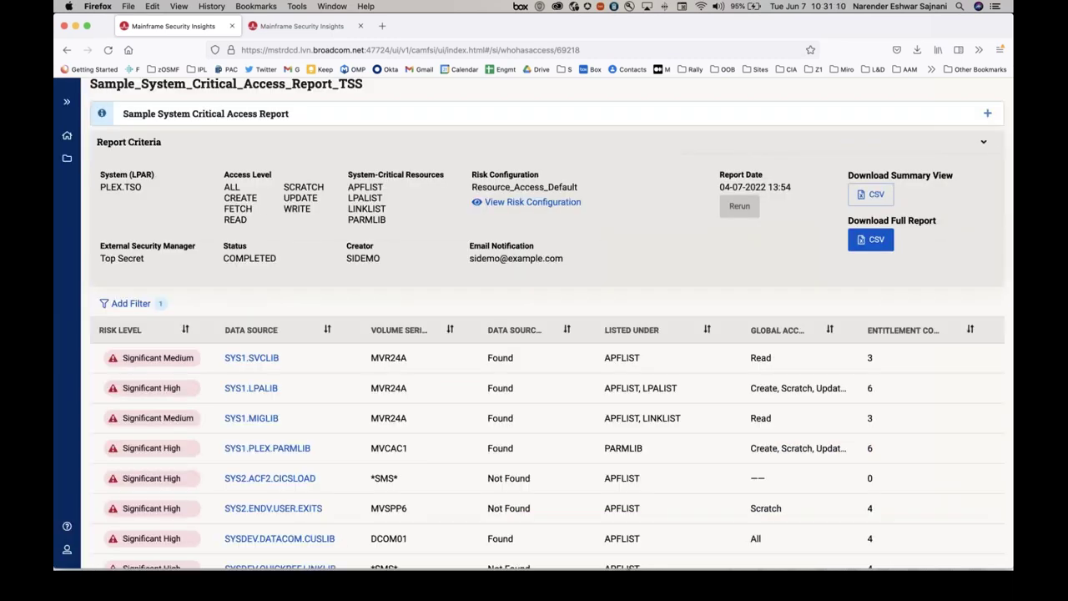
click(248, 387)
scroll(248, 382, down, 3)
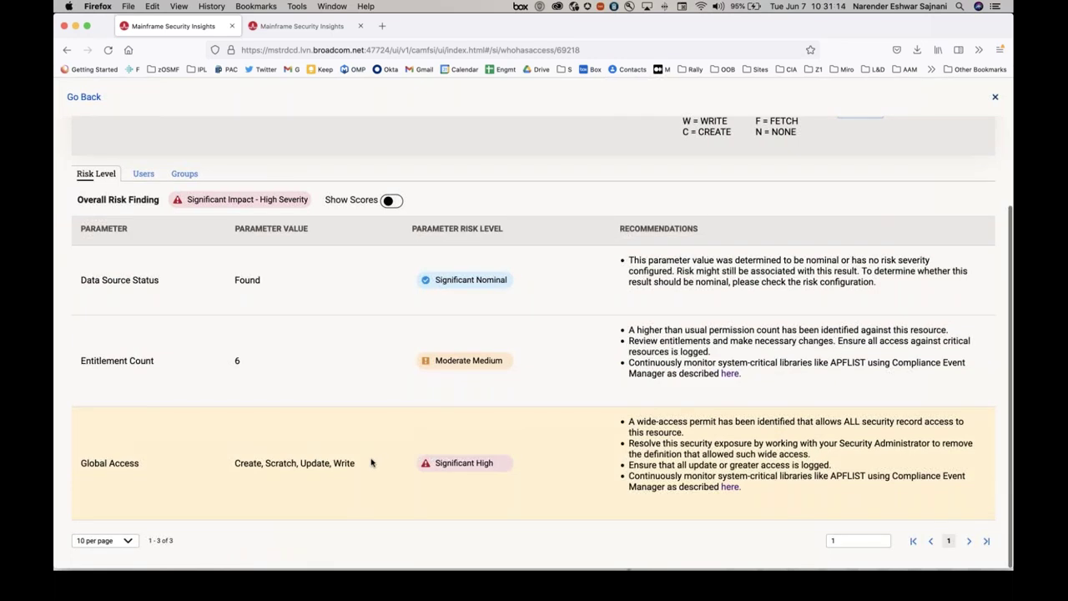
scroll(358, 465, up, 3)
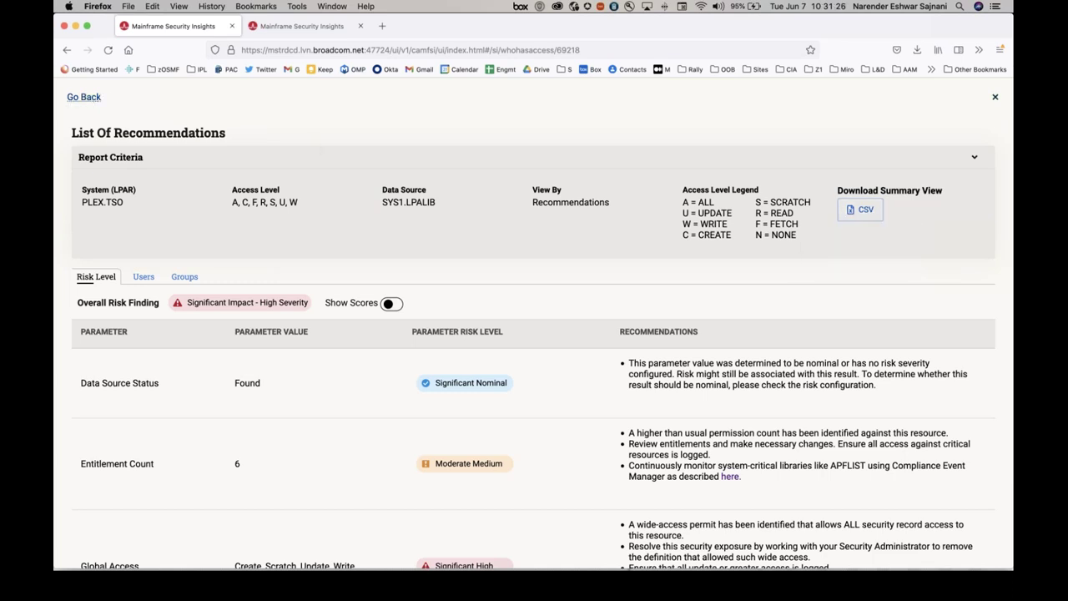
click(90, 99)
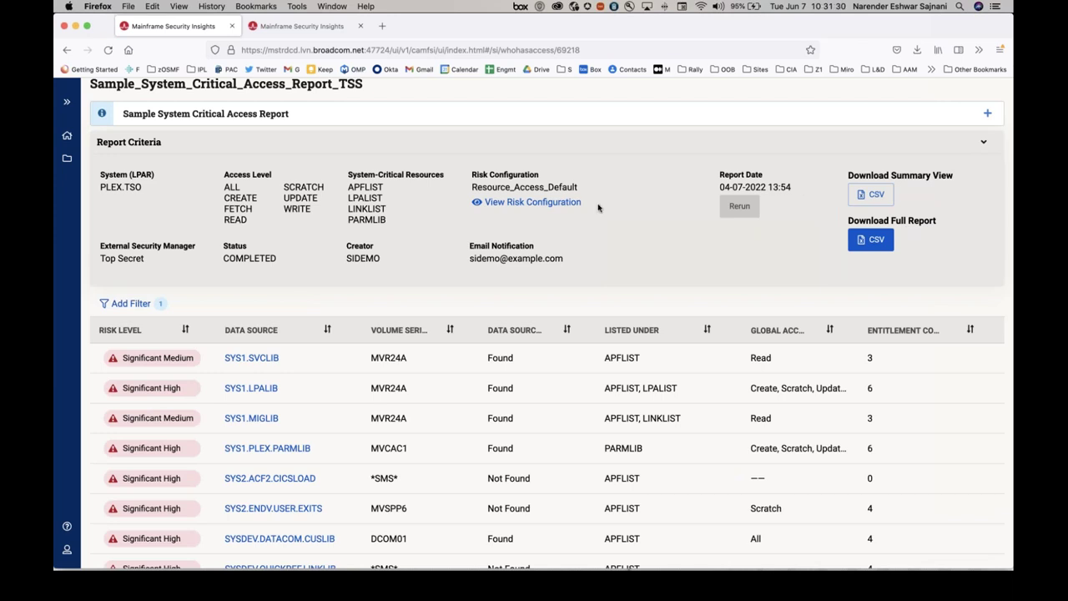
scroll(598, 208, up, 2)
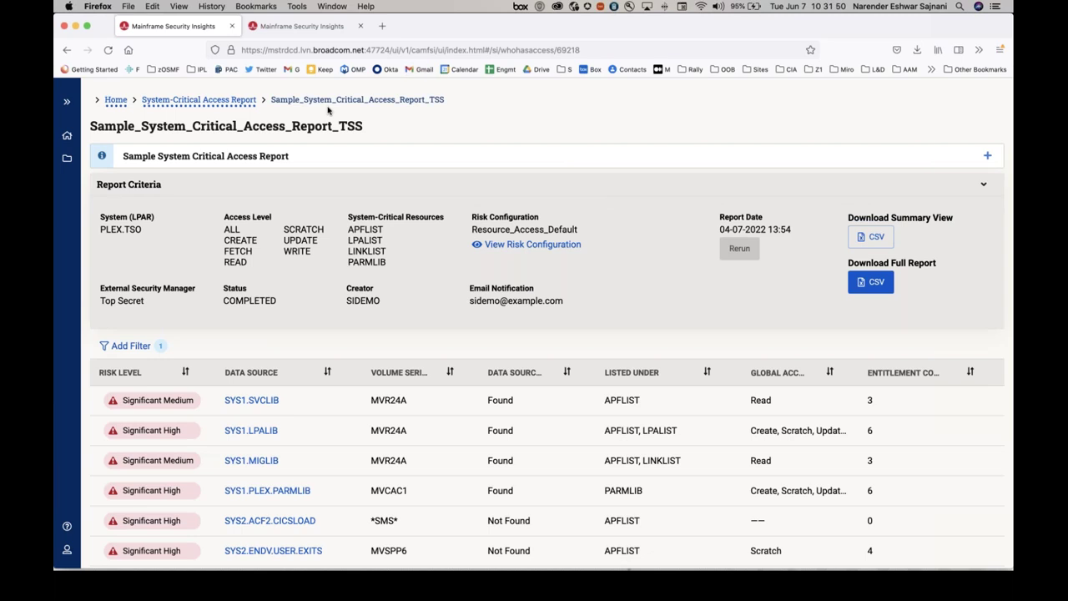
Open the saved report System_Critical_Access_20220607_102727 from Saved Reports.
click(63, 159)
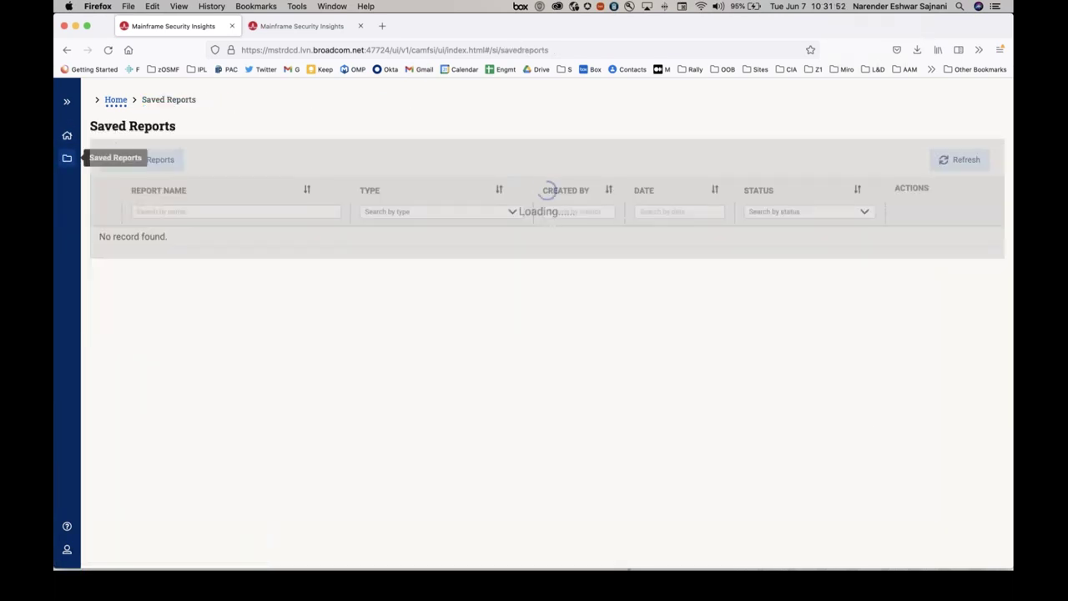
click(246, 242)
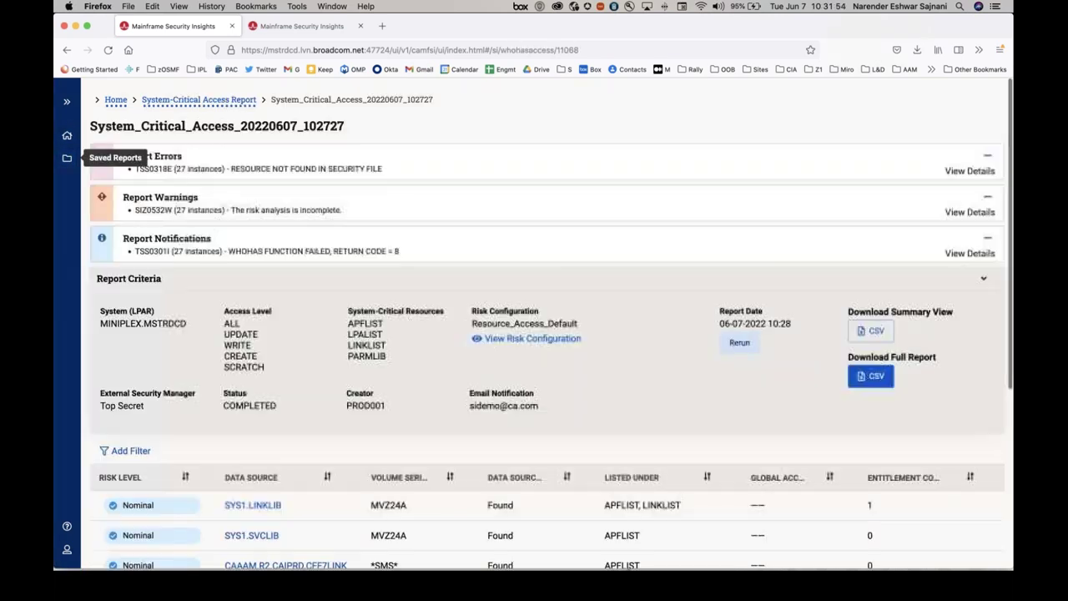
scroll(558, 321, down, 5)
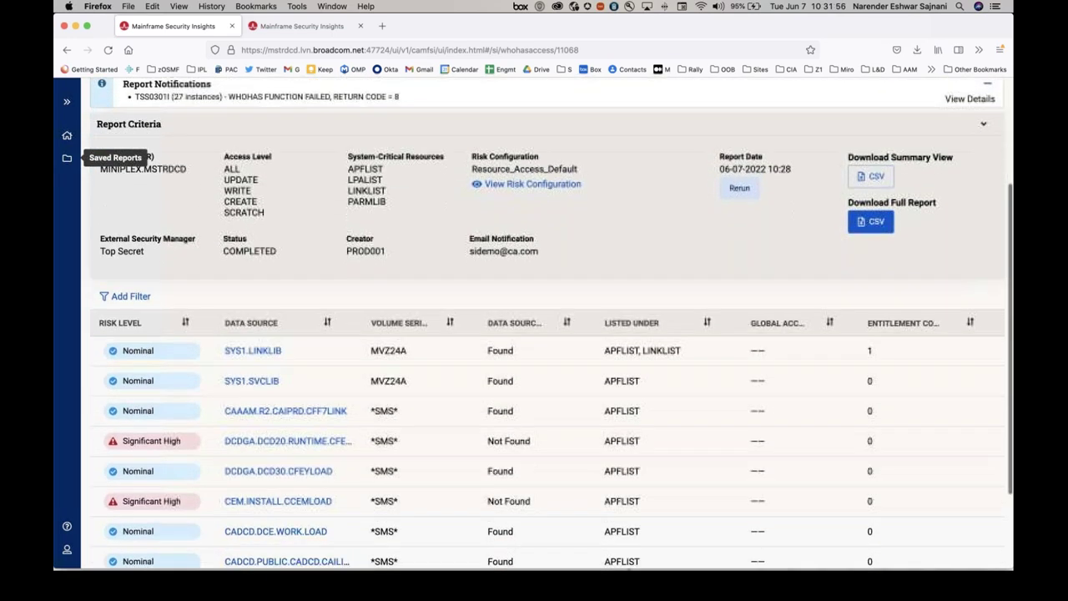
Filter the report's RISK LEVEL column to all Significant and Moderate values.
click(125, 241)
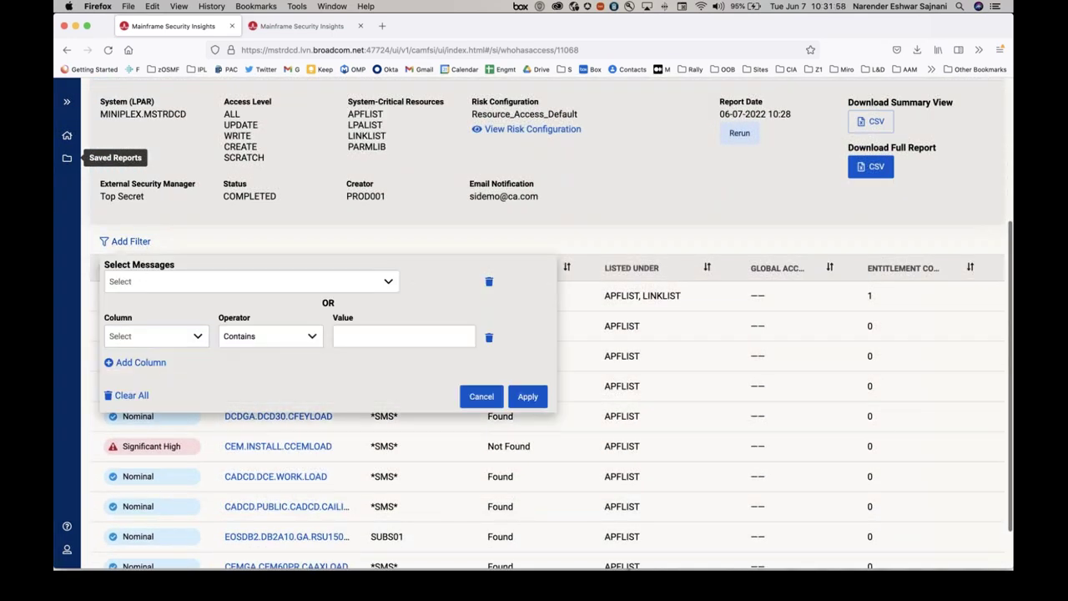
click(142, 336)
click(137, 360)
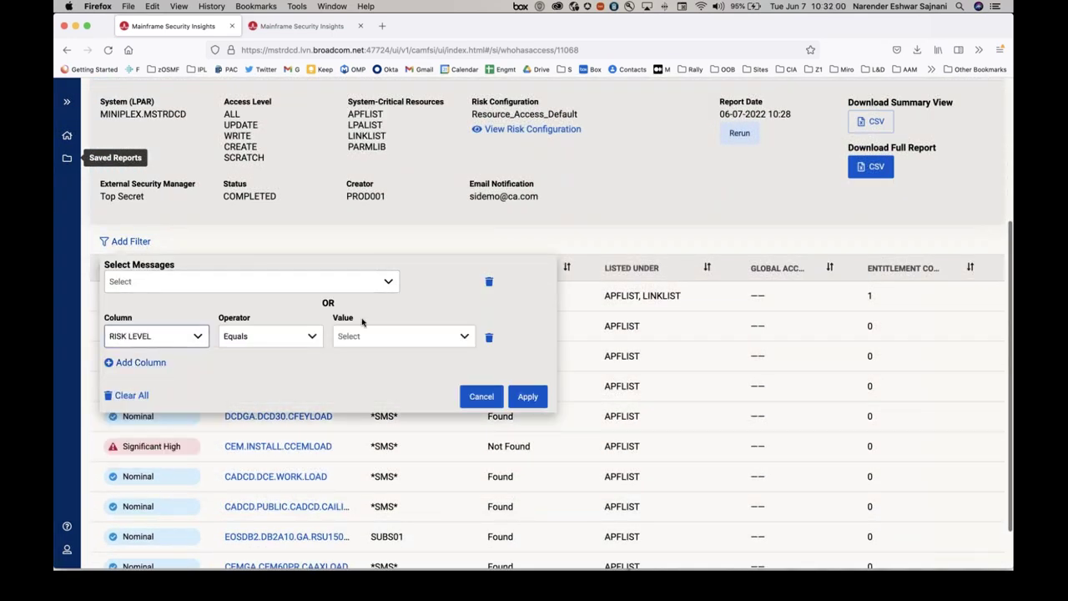
click(368, 337)
click(347, 387)
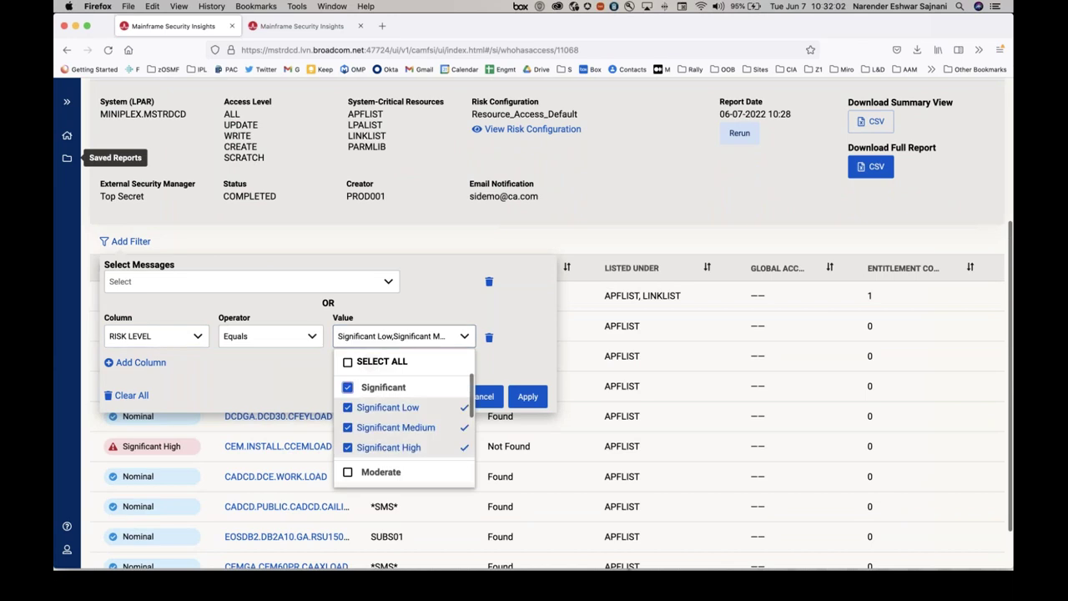
scroll(348, 389, down, 2)
click(348, 414)
click(401, 336)
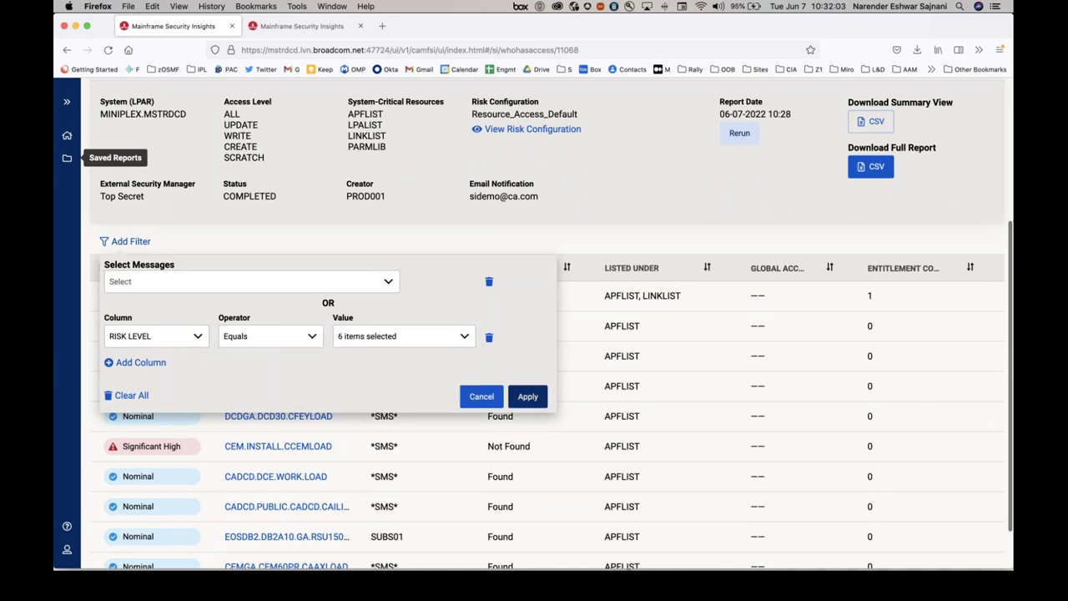
click(527, 397)
Sort the filtered report by Entitlement Count, then return to the Home page.
scroll(738, 406, down, 2)
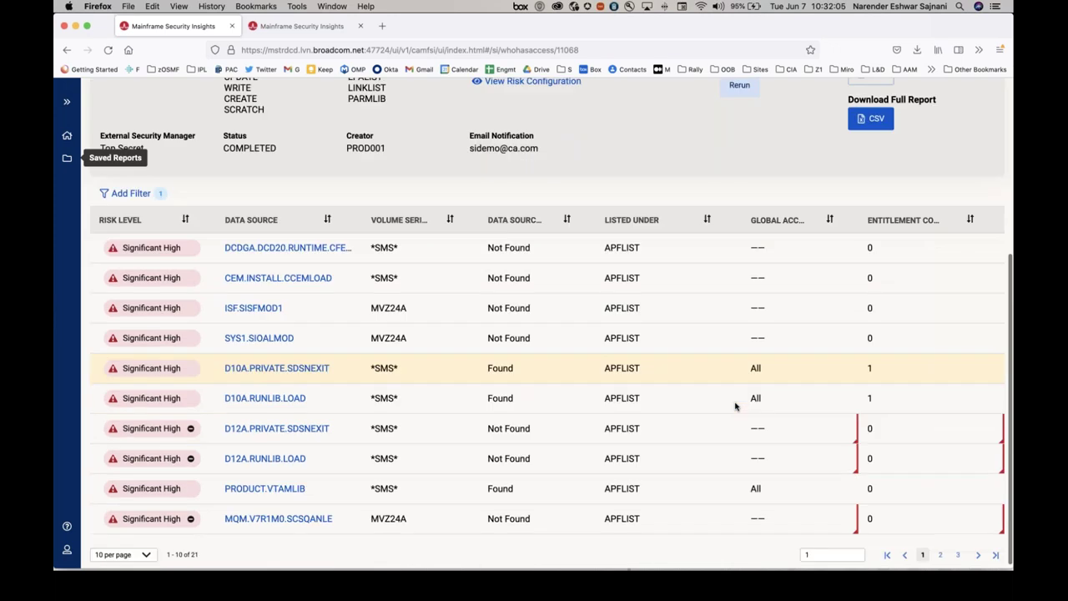
scroll(736, 406, up, 3)
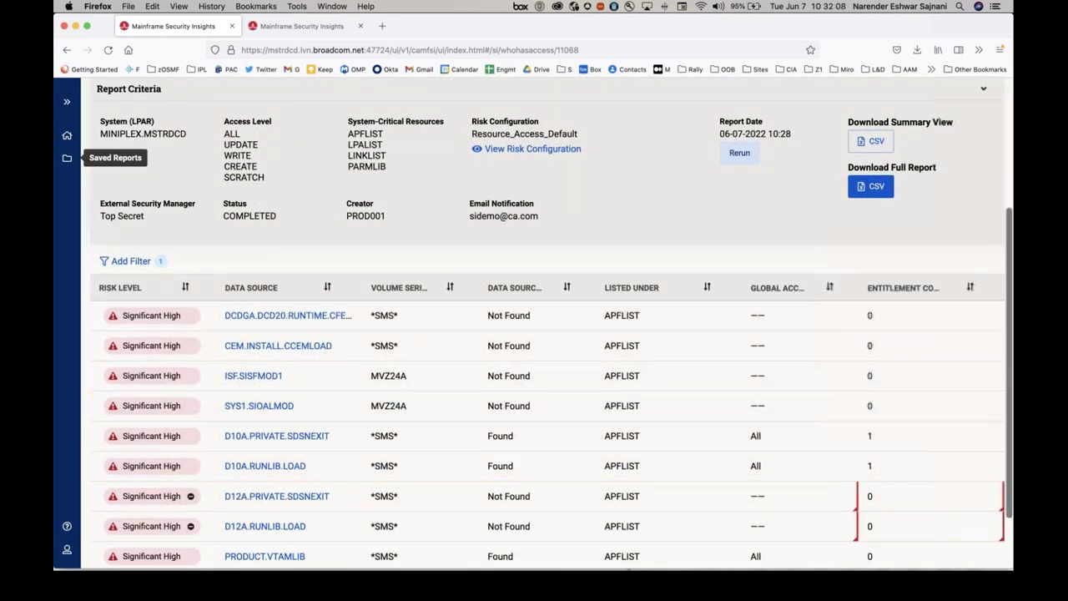
click(970, 284)
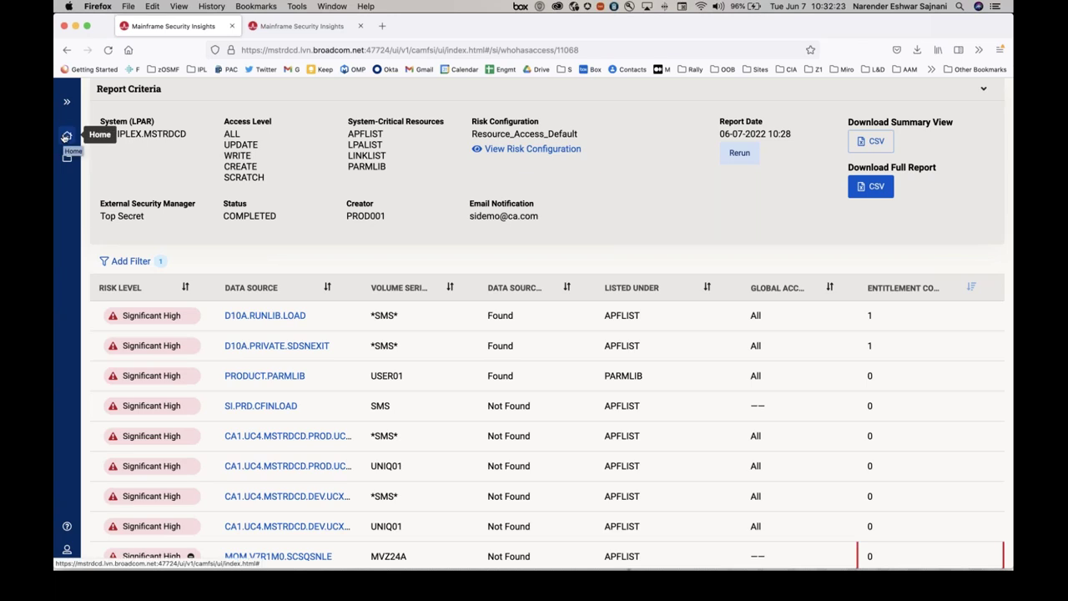
click(66, 136)
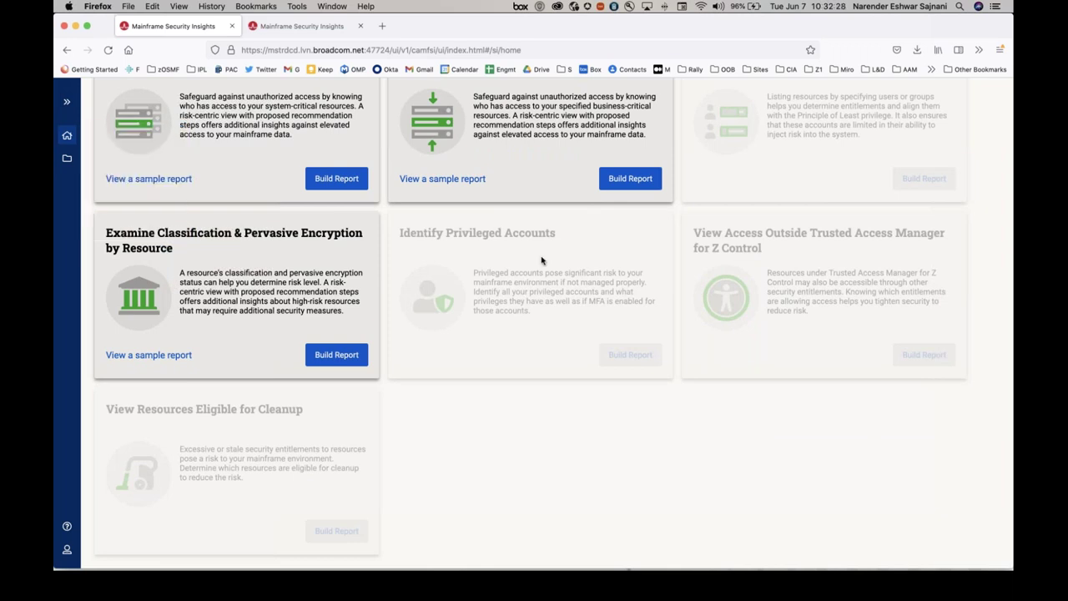
Switch to the PowerPoint slideshow and advance to slide 13, 'Identify Access to Specified Resources'.
scroll(553, 323, up, 3)
key(super+Tab)
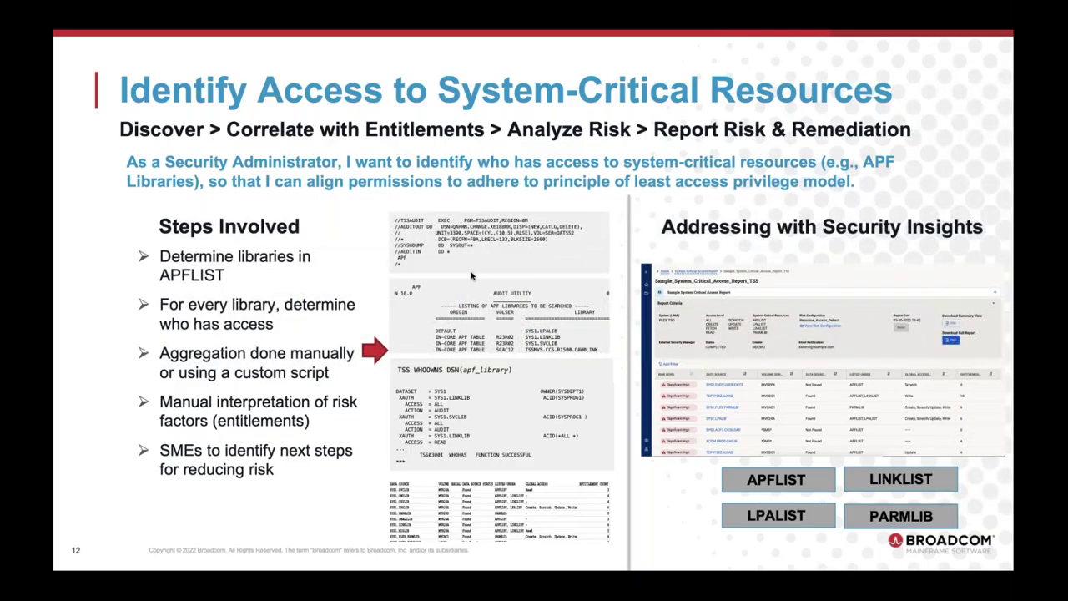
key(Right)
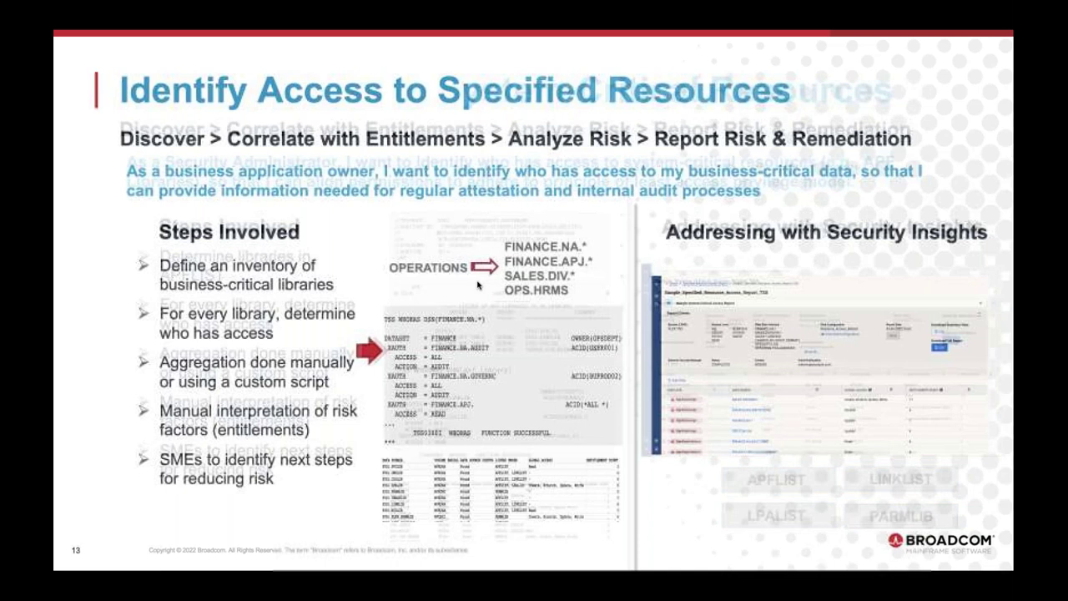